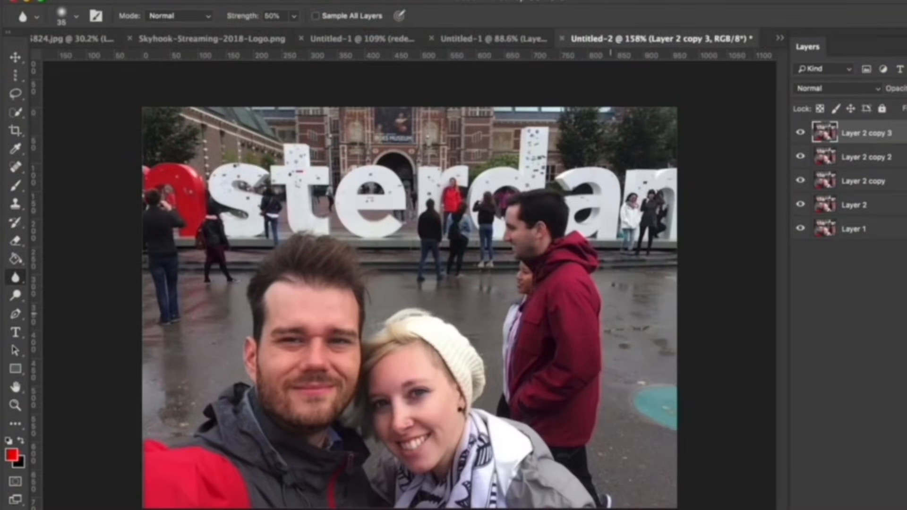
# Try to blur the faces of the background man in the dark red jacket and the person beside him
pyautogui.scroll(5, 608, 231)
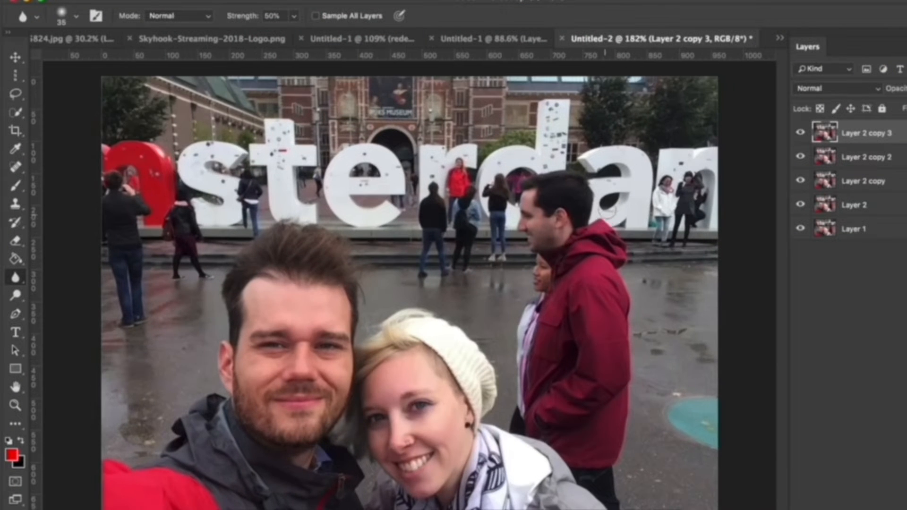
pyautogui.scroll(1, 617, 196)
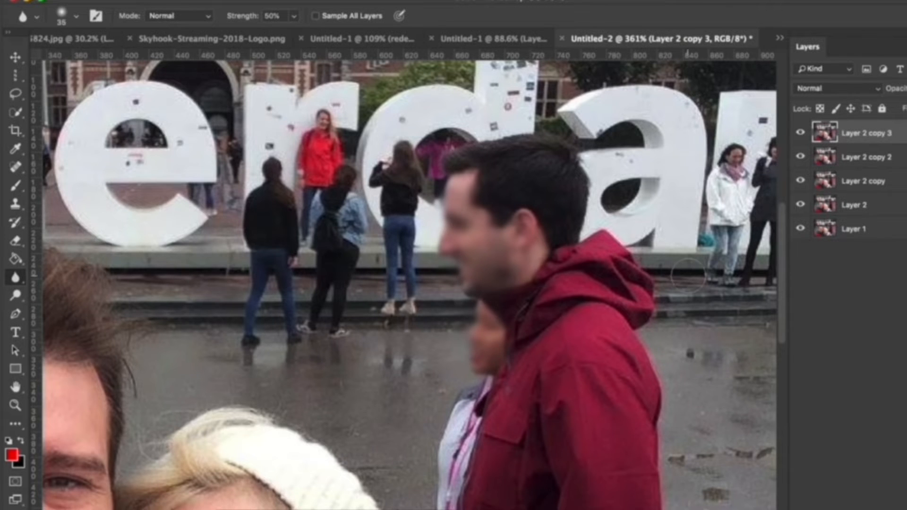
pyautogui.scroll(-10, 630, 318)
pyautogui.scroll(3, 629, 317)
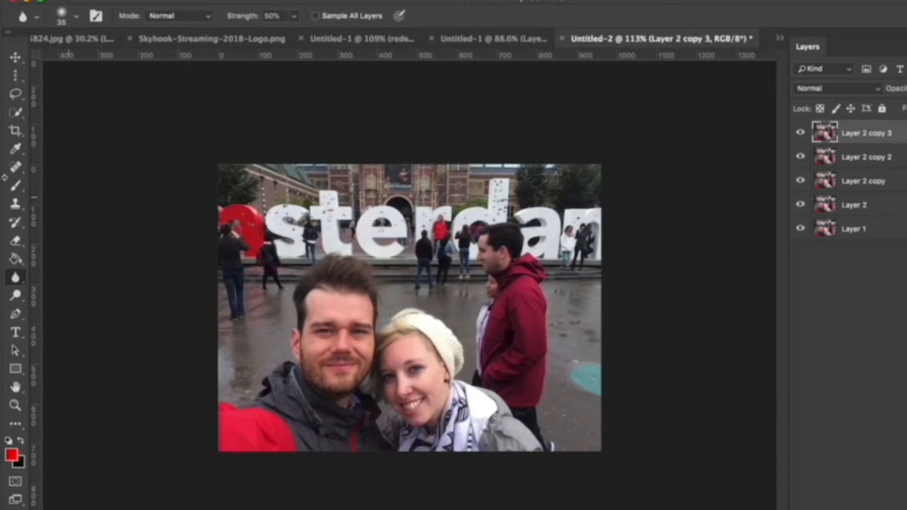
# Sharpen the eyes of the woman in the white hat with the Sharpen tool at 50% strength
pyautogui.click(15, 277)
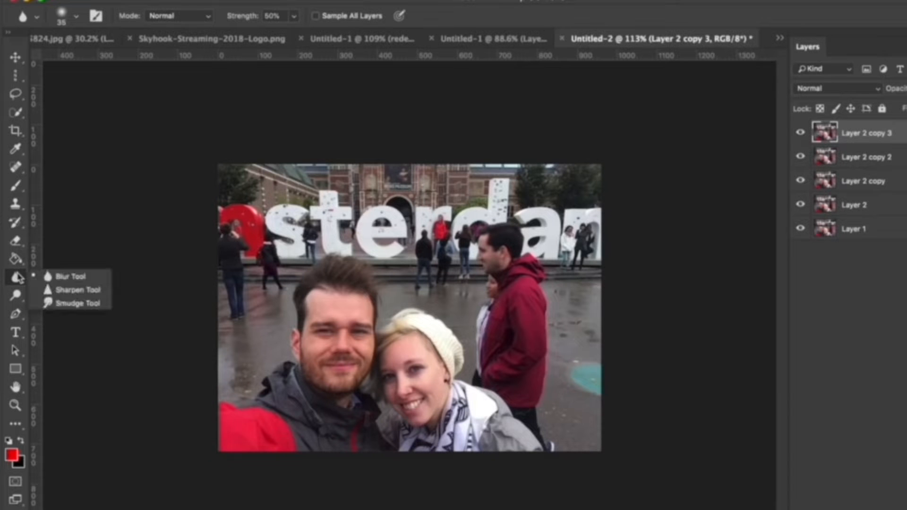
pyautogui.click(81, 289)
pyautogui.scroll(3, 432, 370)
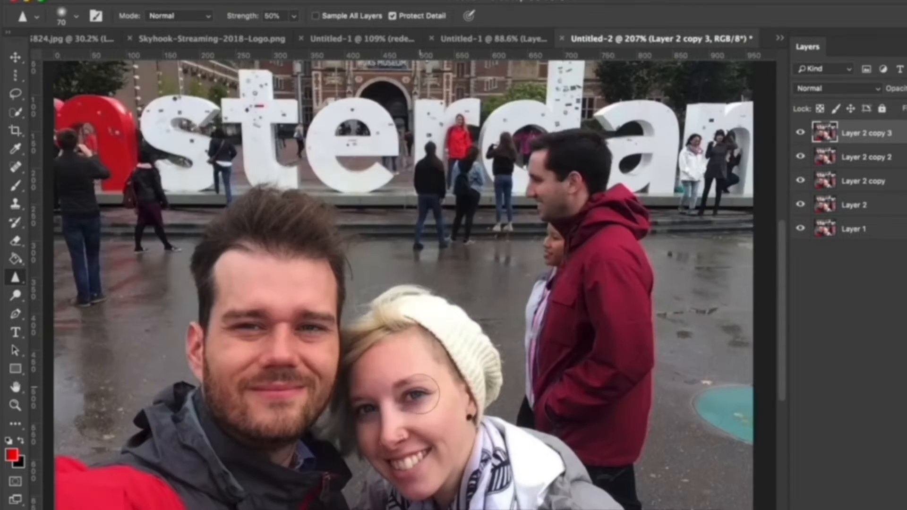
pyautogui.scroll(5, 421, 393)
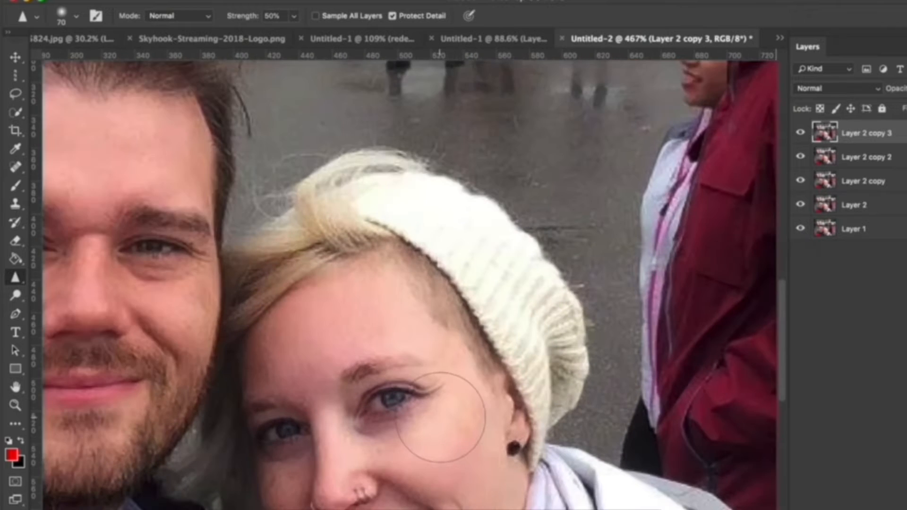
pyautogui.scroll(4, 441, 417)
pyautogui.scroll(-2, 354, 386)
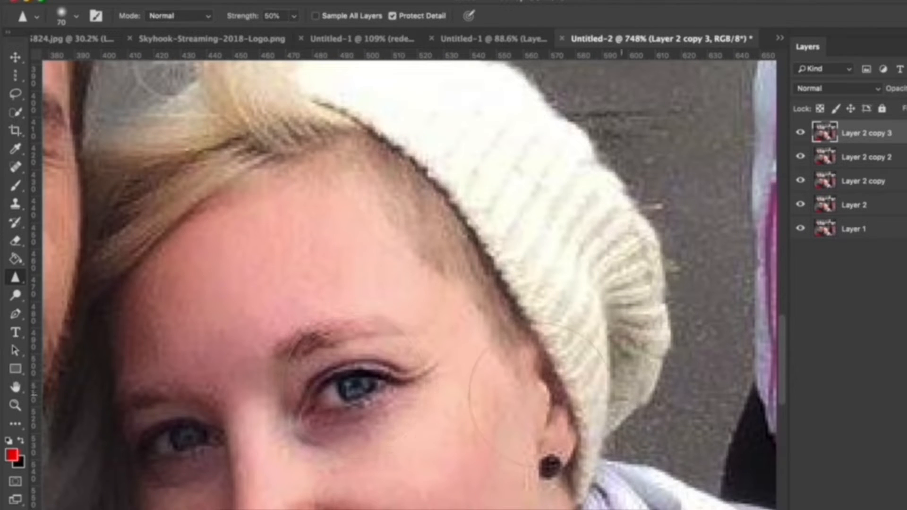
# Sharpen the eyes of the bearded man in the foreground
pyautogui.moveTo(384, 350); pyautogui.dragTo(557, 346)
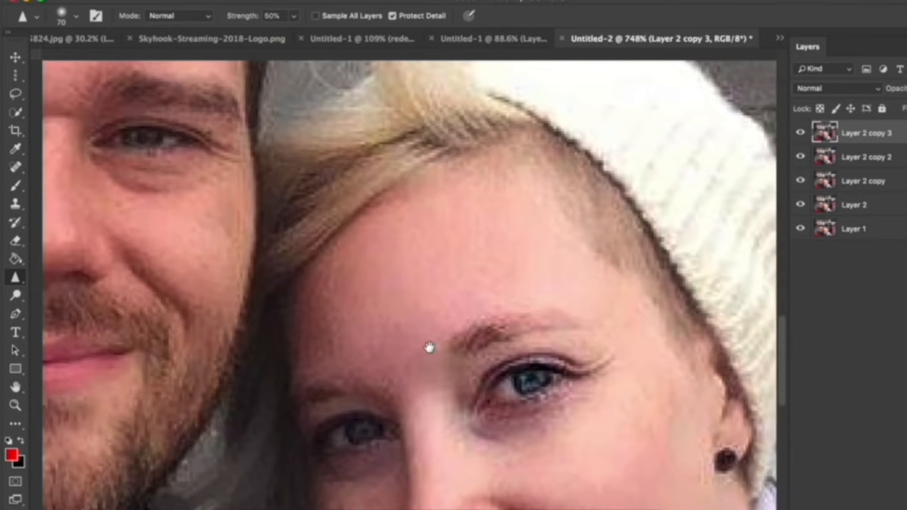
pyautogui.moveTo(433, 349); pyautogui.dragTo(638, 372)
pyautogui.moveTo(362, 249); pyautogui.dragTo(496, 338)
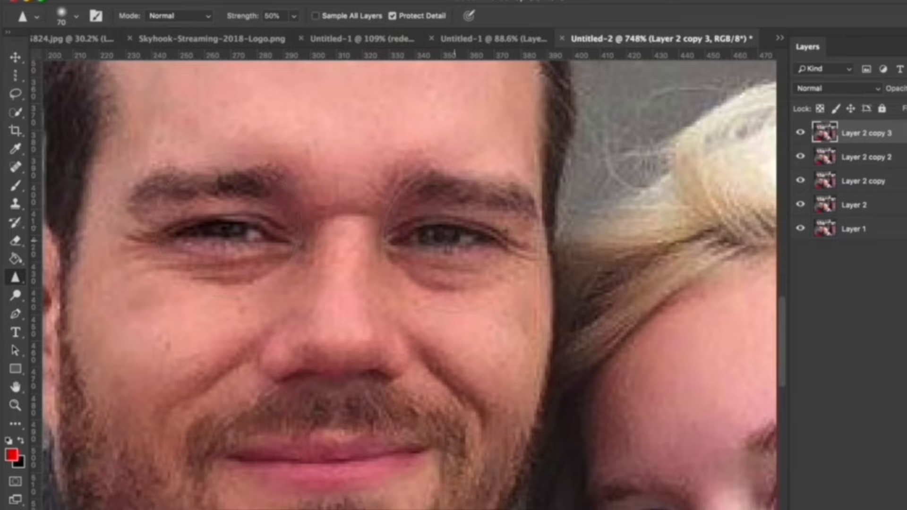
pyautogui.scroll(-8, 543, 308)
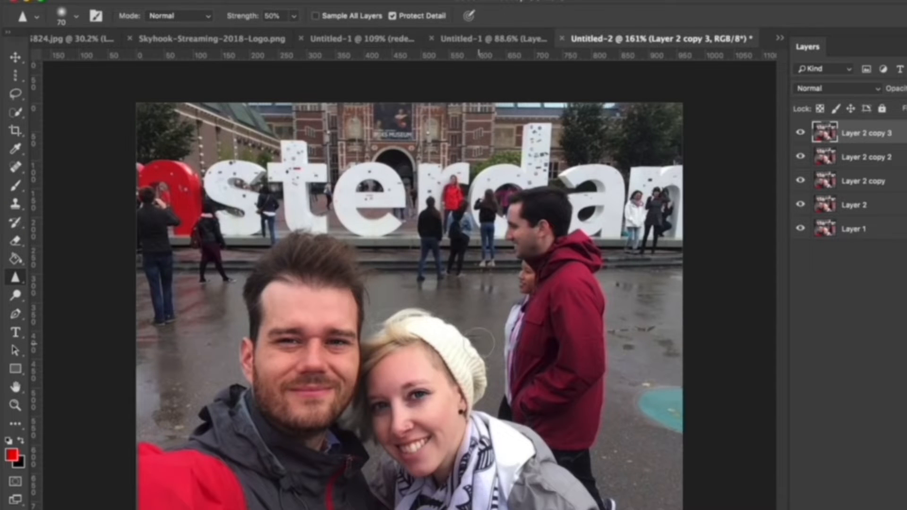
# Smudge the background man's ear upward into a point and pull his nose outward, using the Smudge tool at 50% strength
pyautogui.rightClick(10, 281)
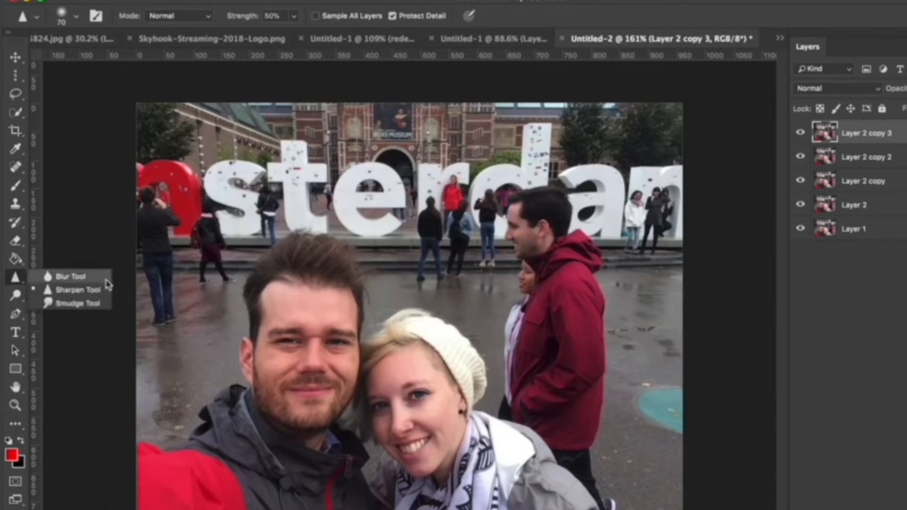
pyautogui.click(75, 303)
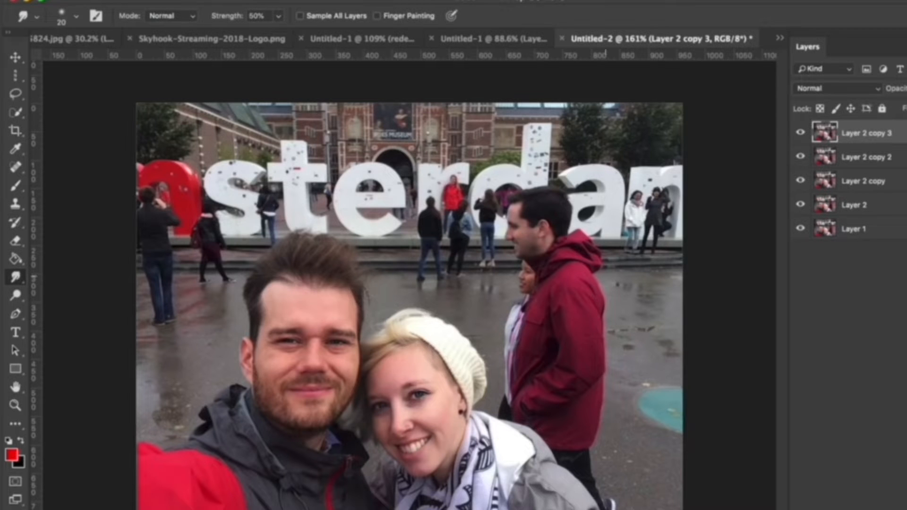
pyautogui.scroll(5, 566, 200)
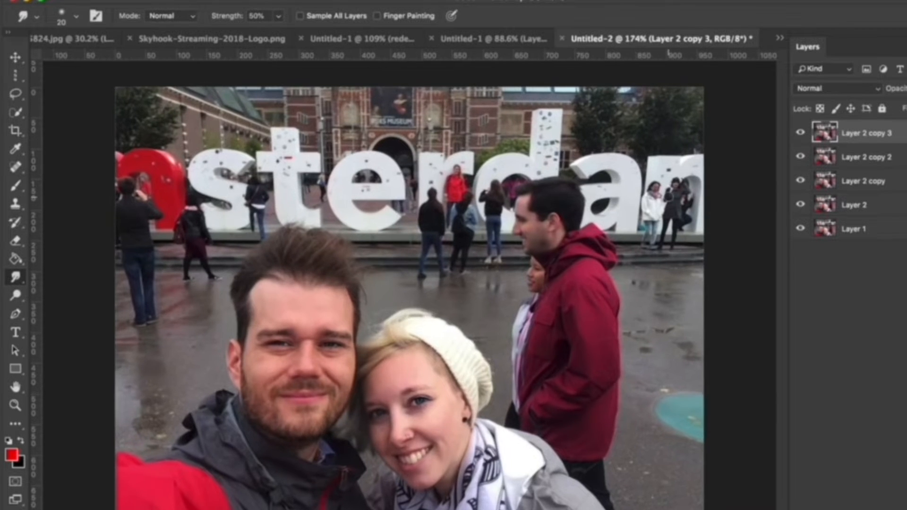
pyautogui.scroll(4, 475, 210)
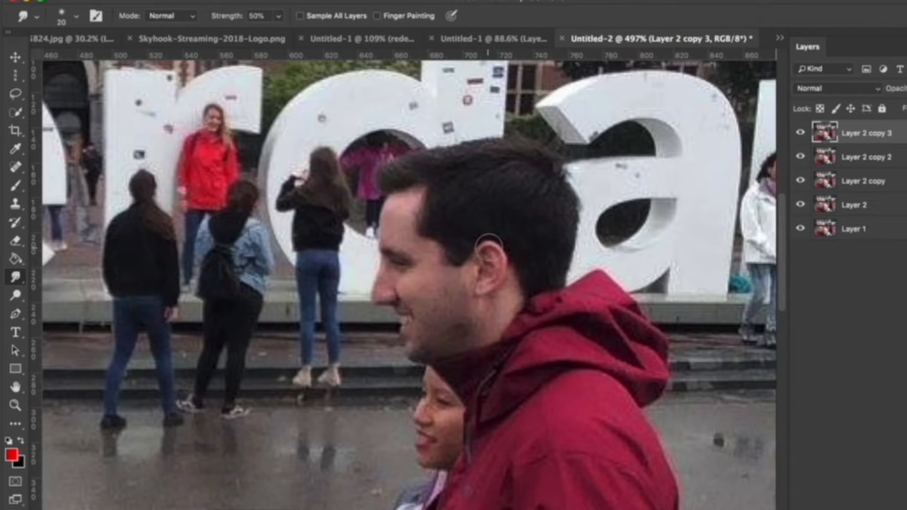
pyautogui.rightClick(16, 277)
pyautogui.click(75, 303)
pyautogui.moveTo(490, 247); pyautogui.dragTo(488, 218)
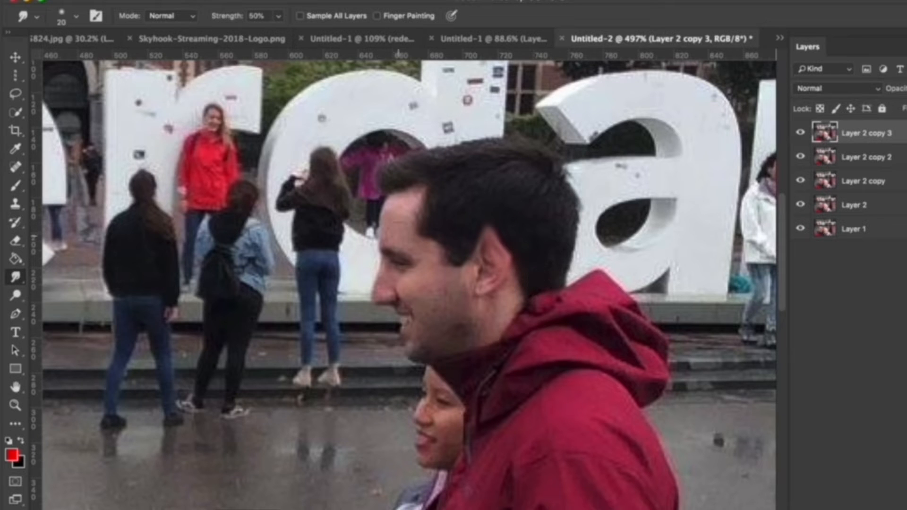
pyautogui.moveTo(374, 297); pyautogui.dragTo(356, 295)
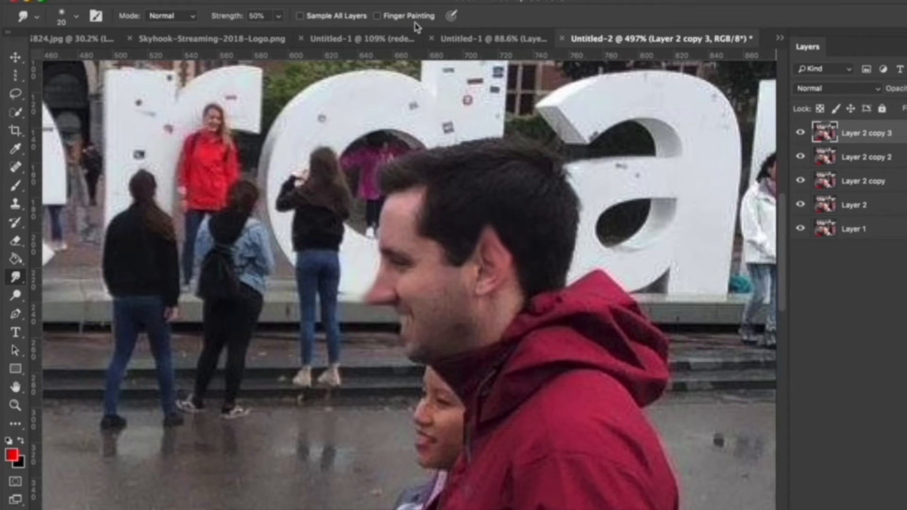
pyautogui.click(348, 0)
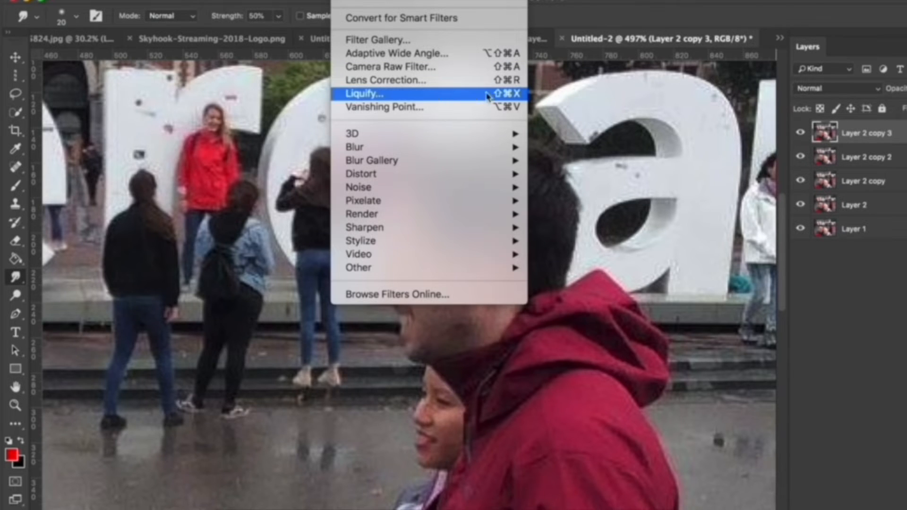
pyautogui.click(634, 152)
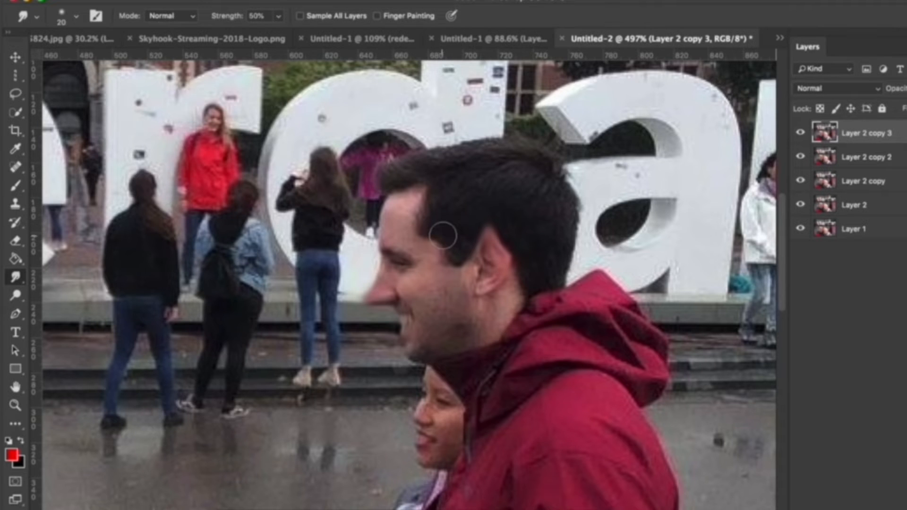
pyautogui.rightClick(12, 280)
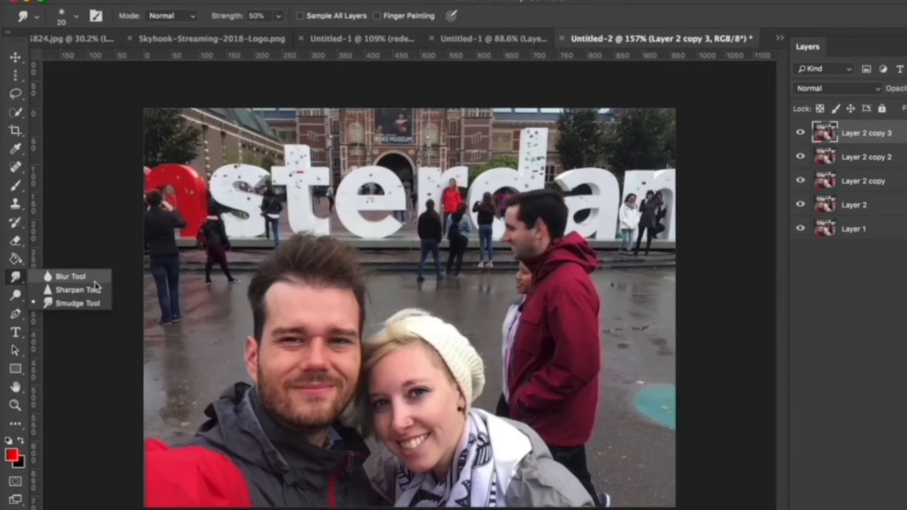
# Brighten the woman's eyes with the Dodge tool set to midtones at 50% exposure
pyautogui.click(13, 296)
pyautogui.rightClick(13, 296)
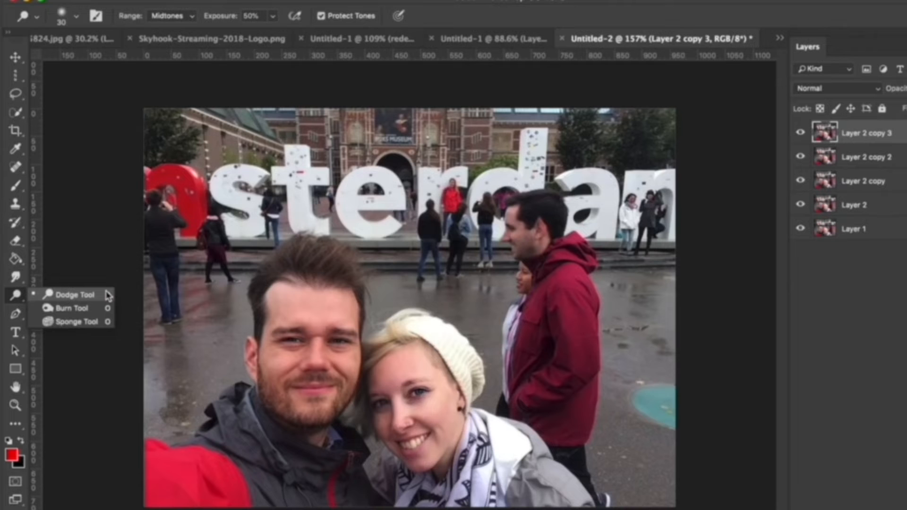
pyautogui.click(98, 295)
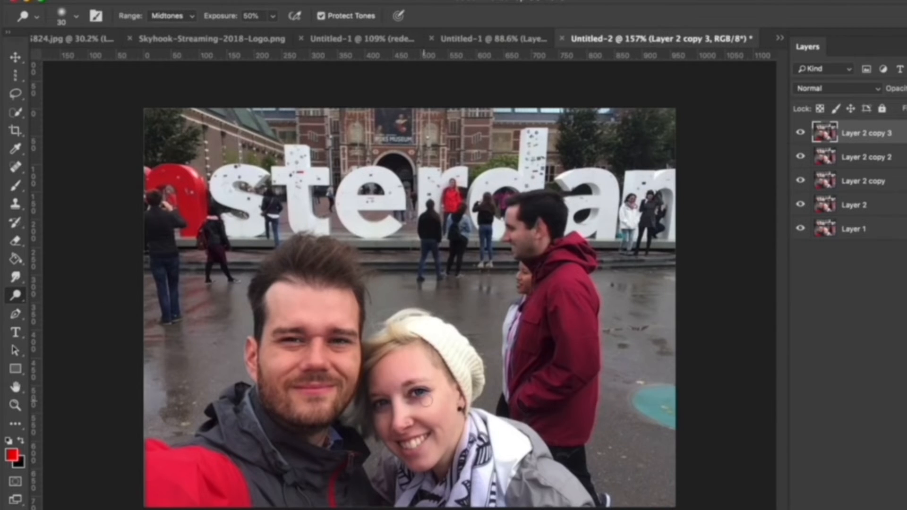
pyautogui.scroll(5, 425, 398)
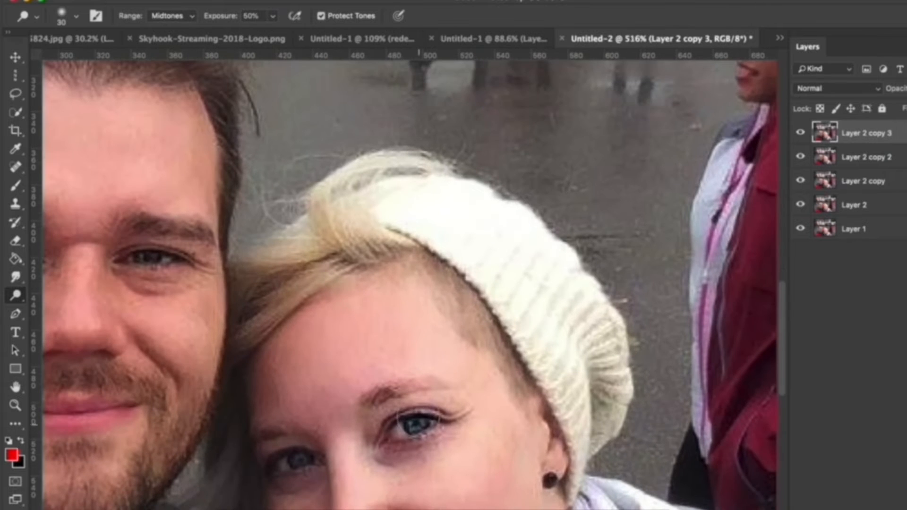
pyautogui.scroll(1, 415, 425)
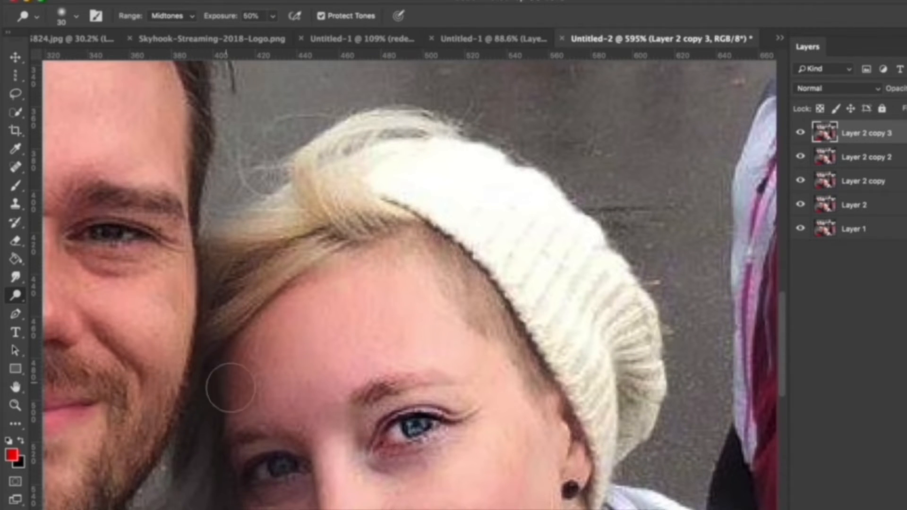
pyautogui.moveTo(262, 476)
pyautogui.mouseDown()
pyautogui.moveTo(290, 466)
pyautogui.moveTo(252, 469)
pyautogui.moveTo(295, 463)
pyautogui.moveTo(245, 456)
pyautogui.moveTo(285, 463)
pyautogui.moveTo(251, 459)
pyautogui.moveTo(280, 467)
pyautogui.moveTo(258, 470)
pyautogui.mouseUp()
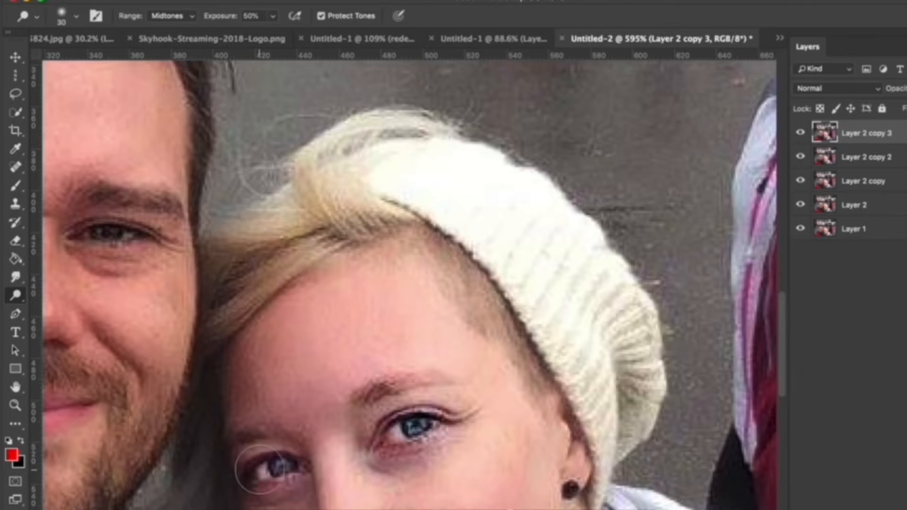
# Brighten both eyes of the bearded man with the Dodge tool
pyautogui.press('space')
pyautogui.moveTo(379, 452); pyautogui.dragTo(623, 485)
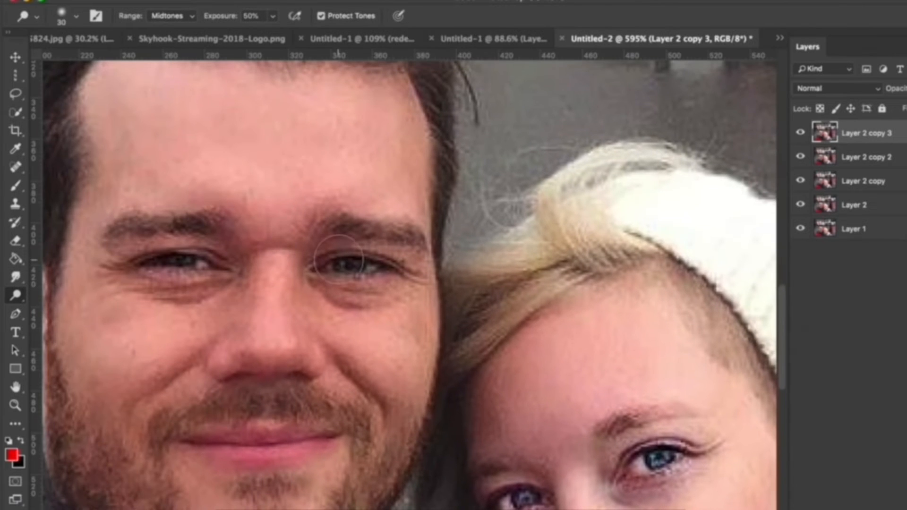
pyautogui.moveTo(385, 263); pyautogui.dragTo(365, 263)
pyautogui.moveTo(187, 260)
pyautogui.mouseDown()
pyautogui.moveTo(202, 260)
pyautogui.moveTo(142, 259)
pyautogui.mouseUp()
# Whiten the woman's teeth by dodging along her smile
pyautogui.press('space')
pyautogui.moveTo(240, 229)
pyautogui.mouseDown()
pyautogui.moveTo(348, 348)
pyautogui.moveTo(394, 222)
pyautogui.mouseUp()
pyautogui.press('space')
pyautogui.moveTo(387, 397)
pyautogui.mouseDown()
pyautogui.moveTo(304, 208)
pyautogui.moveTo(233, 214)
pyautogui.mouseUp()
pyautogui.moveTo(476, 315); pyautogui.dragTo(397, 260)
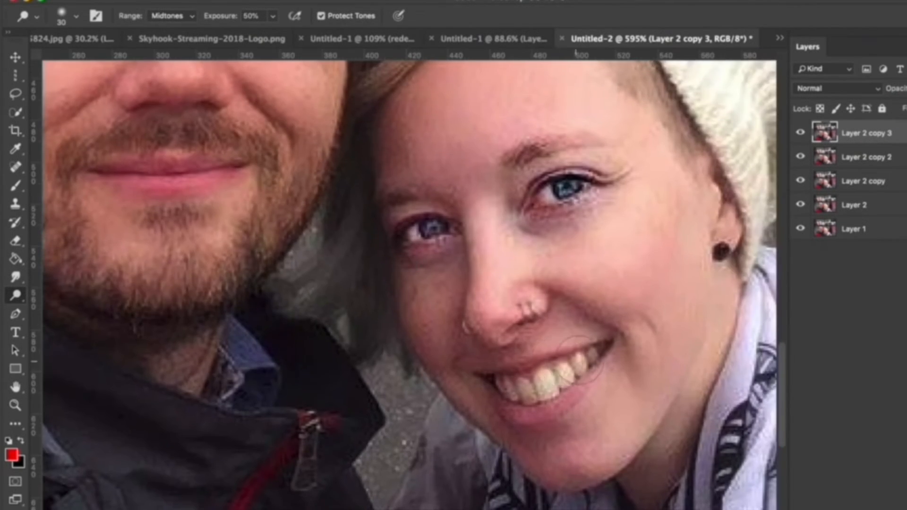
pyautogui.moveTo(497, 391); pyautogui.dragTo(587, 352)
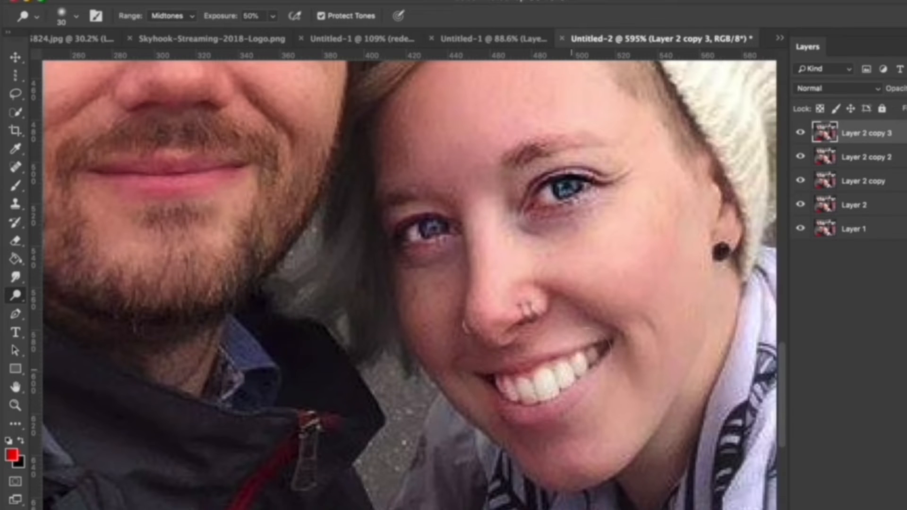
pyautogui.scroll(-10, 623, 418)
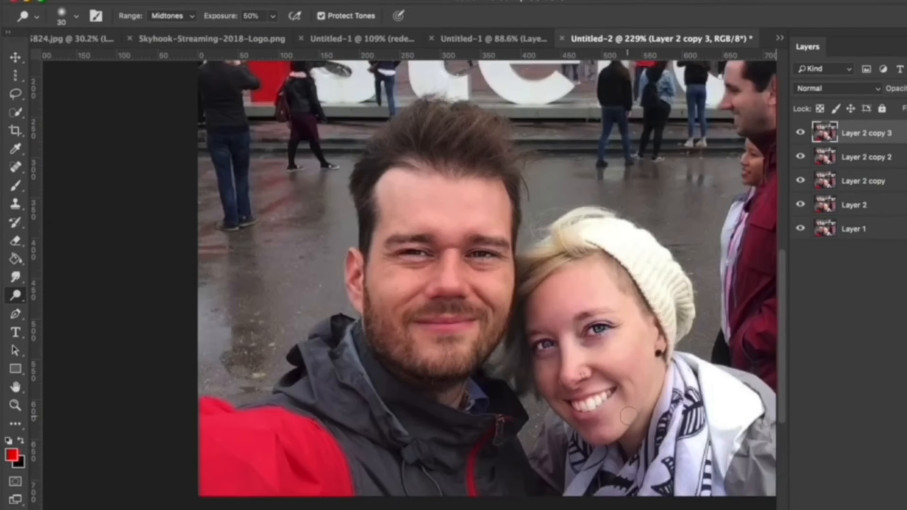
pyautogui.scroll(5, 628, 416)
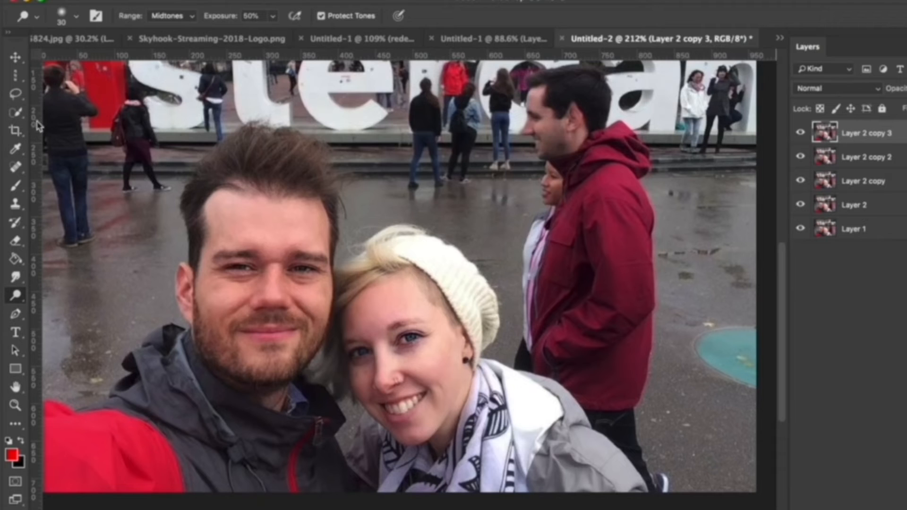
# Darken both eyes of the bearded man with the Burn tool, using brush size 9, midtones and 50% exposure
pyautogui.moveTo(15, 296); pyautogui.dragTo(95, 309)
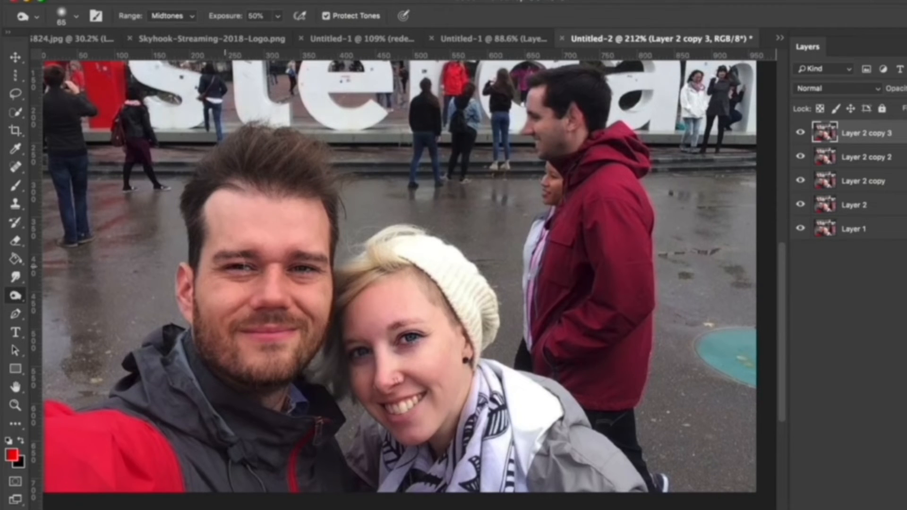
pyautogui.scroll(6, 243, 257)
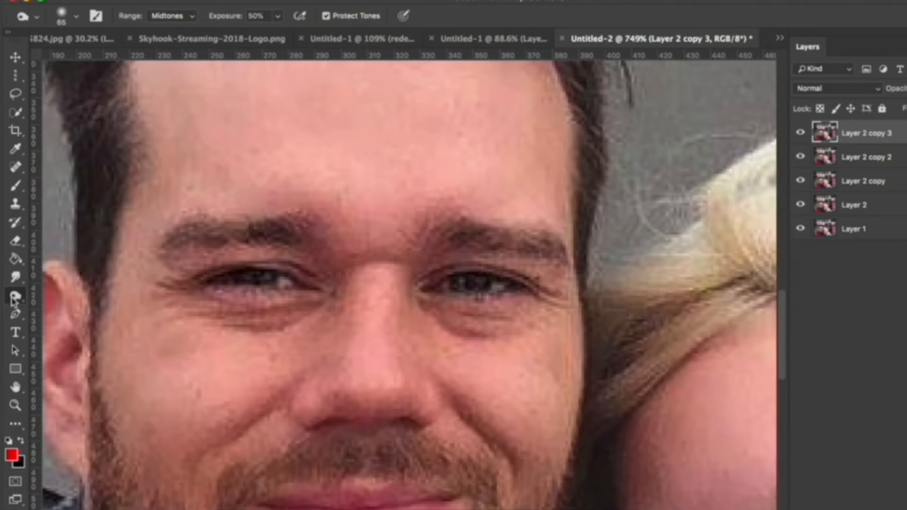
pyautogui.moveTo(14, 299); pyautogui.dragTo(57, 297)
pyautogui.press('[')
pyautogui.press('[')
pyautogui.press('[')
pyautogui.press('[')
pyautogui.press('[')
pyautogui.press('[')
pyautogui.press('[')
pyautogui.press('[')
pyautogui.press('[')
pyautogui.press('[')
pyautogui.press('[')
pyautogui.press('[')
pyautogui.moveTo(220, 281)
pyautogui.mouseDown()
pyautogui.moveTo(297, 283)
pyautogui.moveTo(215, 283)
pyautogui.moveTo(289, 281)
pyautogui.mouseUp()
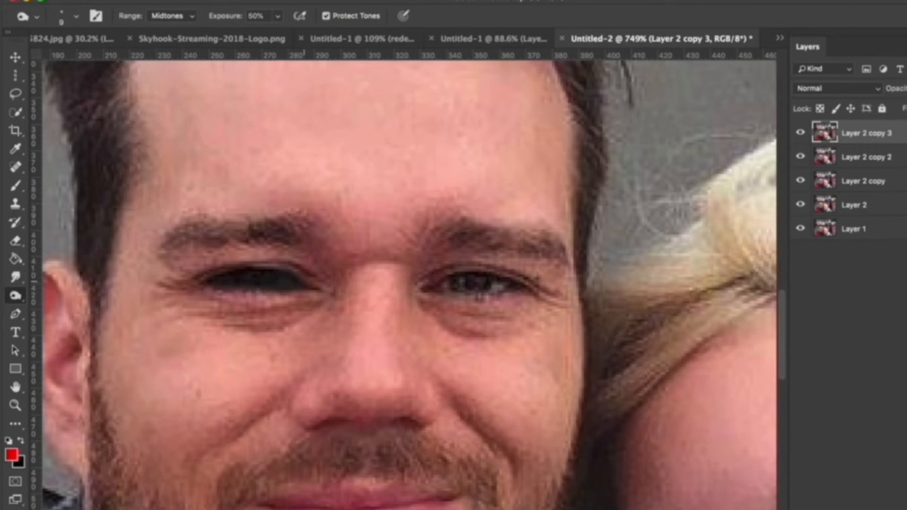
pyautogui.moveTo(442, 286)
pyautogui.mouseDown()
pyautogui.moveTo(508, 284)
pyautogui.moveTo(518, 288)
pyautogui.moveTo(447, 285)
pyautogui.moveTo(520, 285)
pyautogui.moveTo(442, 285)
pyautogui.moveTo(531, 295)
pyautogui.mouseUp()
pyautogui.scroll(-10, 531, 297)
pyautogui.scroll(-3, 531, 297)
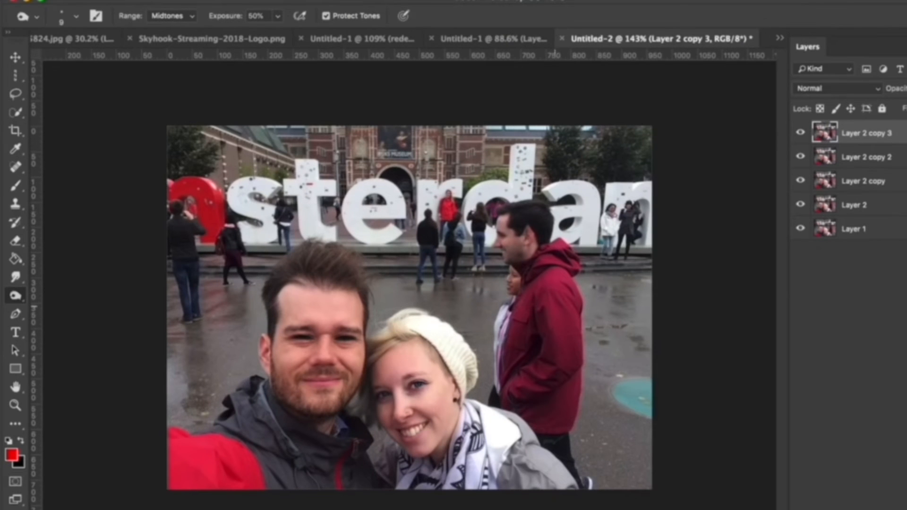
# Darken the bearded man's hair along the front hairline with the Burn tool, using brush size 60, midtones and 50% exposure
pyautogui.scroll(6, 320, 319)
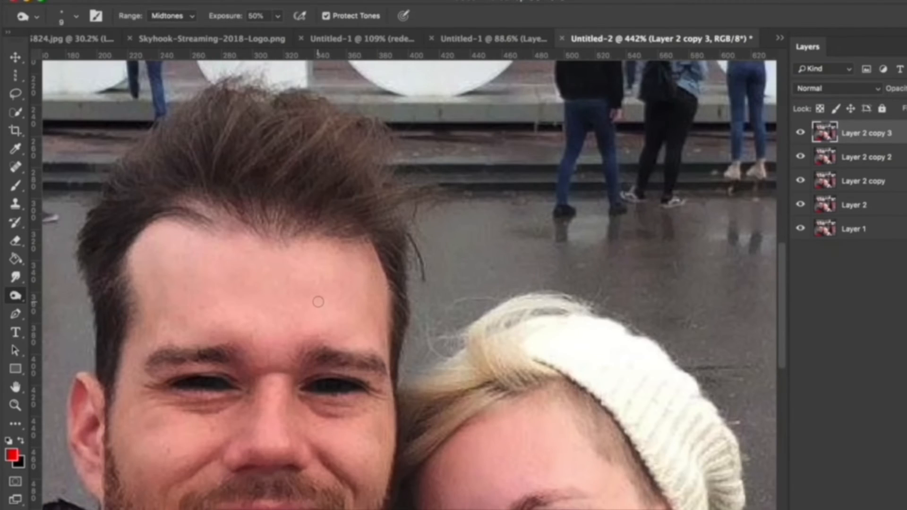
pyautogui.press(']')
pyautogui.press(']')
pyautogui.press(']')
pyautogui.press(']')
pyautogui.press(']')
pyautogui.press(']')
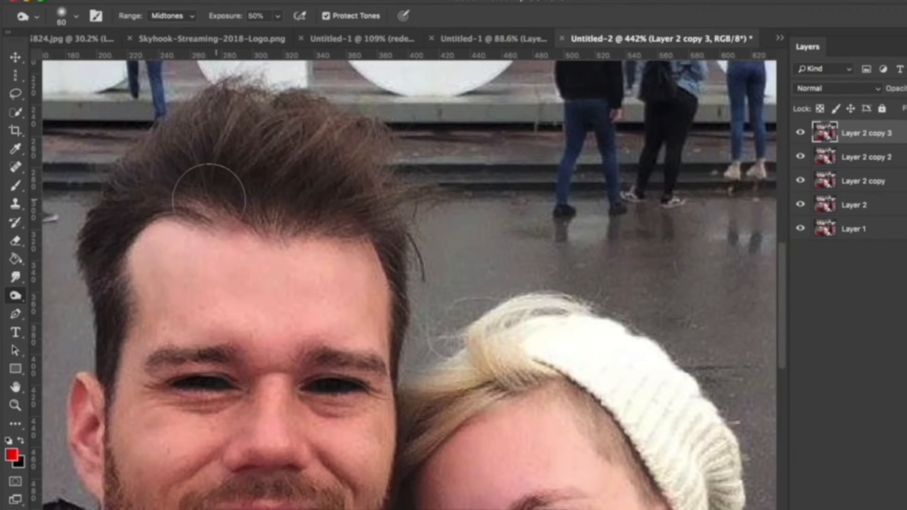
pyautogui.moveTo(264, 205)
pyautogui.mouseDown()
pyautogui.moveTo(188, 199)
pyautogui.moveTo(357, 203)
pyautogui.moveTo(175, 188)
pyautogui.mouseUp()
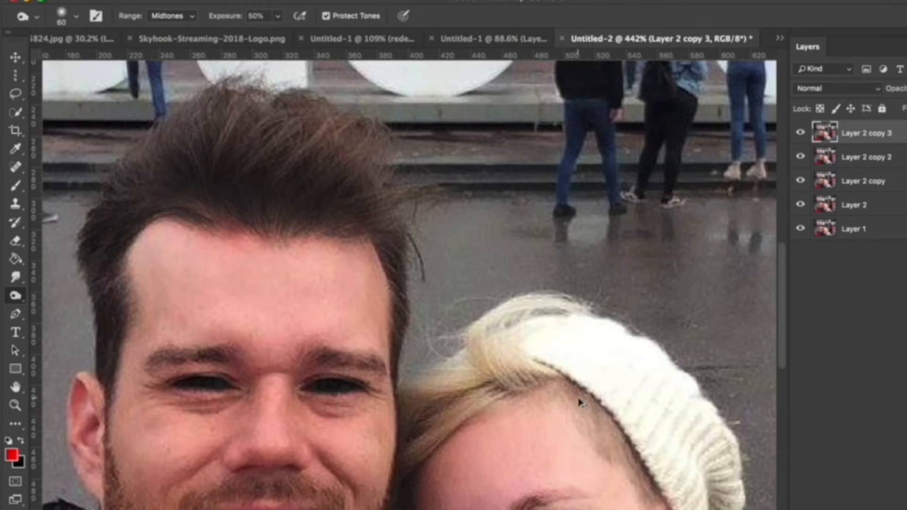
# Switch to the Sponge tool and set its mode to Saturate
pyautogui.rightClick(27, 289)
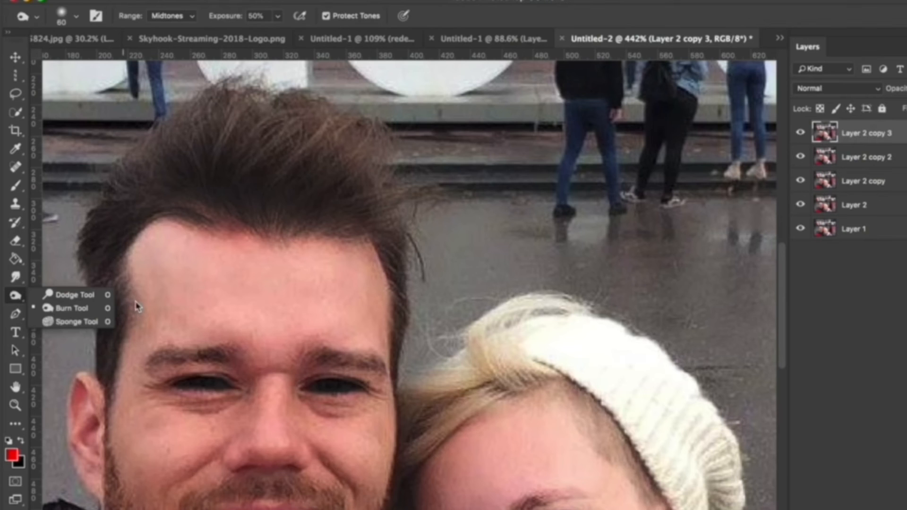
pyautogui.click(93, 326)
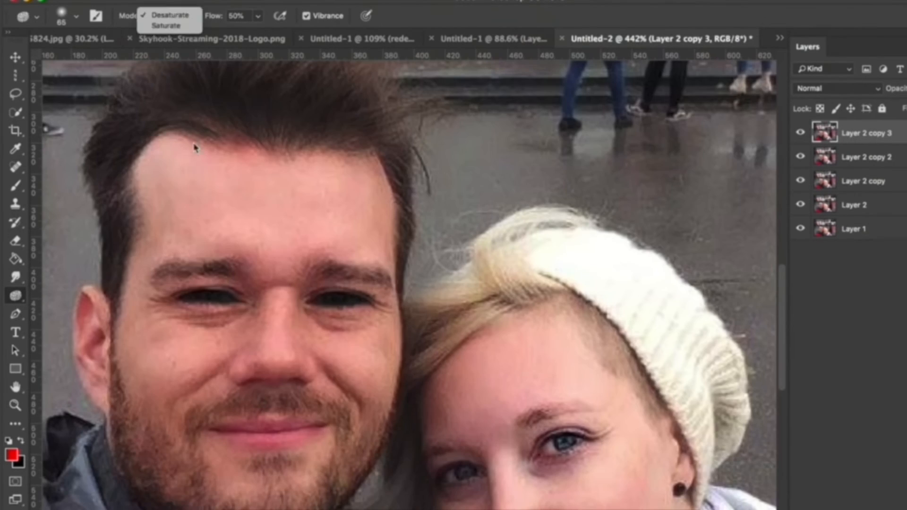
pyautogui.click(194, 147)
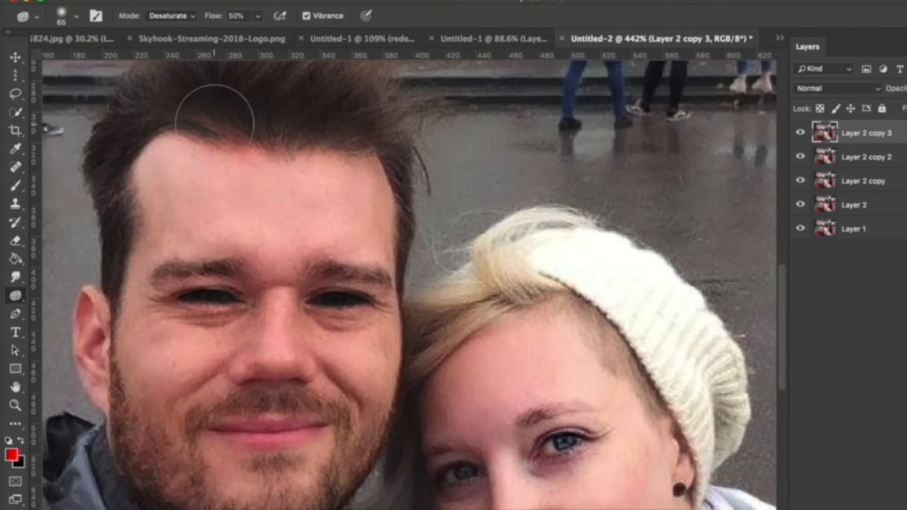
pyautogui.click(169, 17)
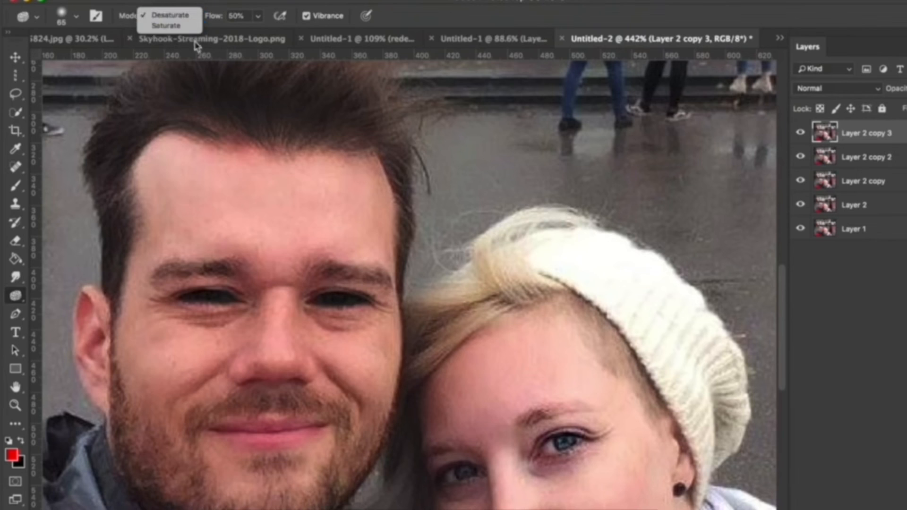
pyautogui.click(167, 26)
# Try saturating the bearded man's forehead with the Sponge tool at 50% flow and undo the strokes
pyautogui.moveTo(192, 191)
pyautogui.mouseDown()
pyautogui.moveTo(336, 213)
pyautogui.moveTo(256, 223)
pyautogui.moveTo(186, 213)
pyautogui.moveTo(160, 177)
pyautogui.moveTo(163, 151)
pyautogui.moveTo(347, 179)
pyautogui.mouseUp()
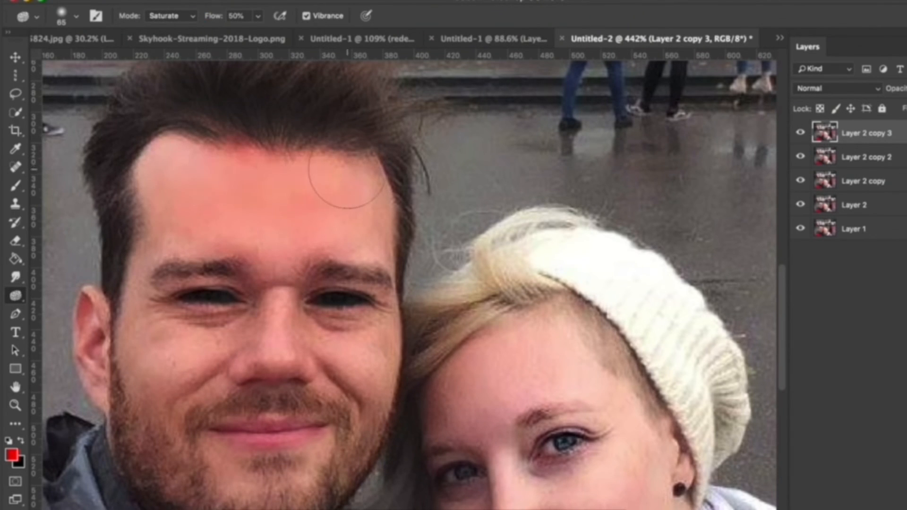
pyautogui.press('super+z')
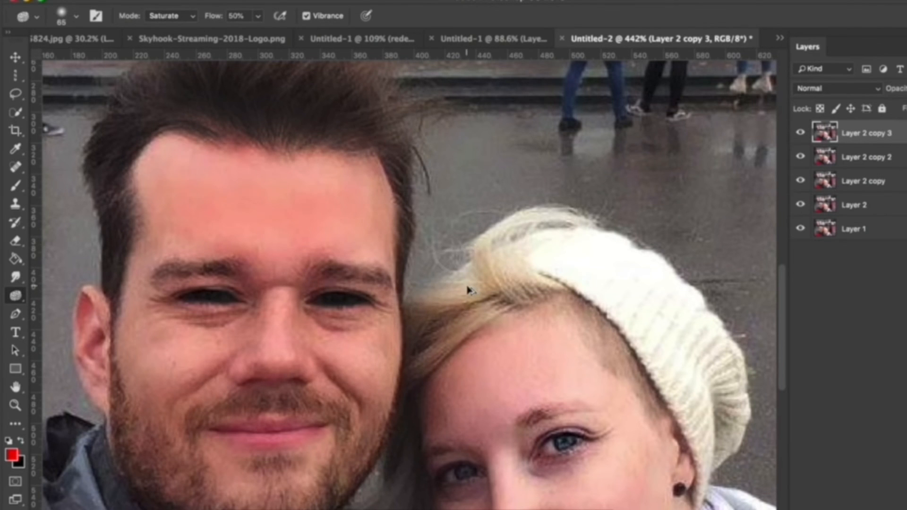
pyautogui.press('alt+super+z')
# Try saturating the woman's cheek beside her nose with the Sponge tool at brush size 65 and undo it
pyautogui.moveTo(503, 312); pyautogui.dragTo(281, 153)
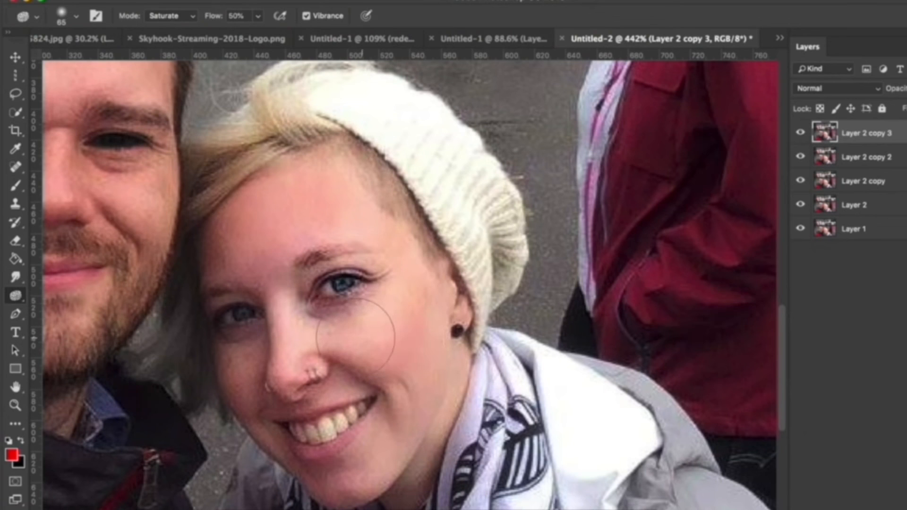
pyautogui.moveTo(355, 336)
pyautogui.mouseDown()
pyautogui.moveTo(388, 349)
pyautogui.moveTo(400, 367)
pyautogui.moveTo(370, 339)
pyautogui.moveTo(399, 336)
pyautogui.moveTo(405, 322)
pyautogui.moveTo(421, 449)
pyautogui.moveTo(309, 352)
pyautogui.moveTo(338, 333)
pyautogui.moveTo(390, 341)
pyautogui.mouseUp()
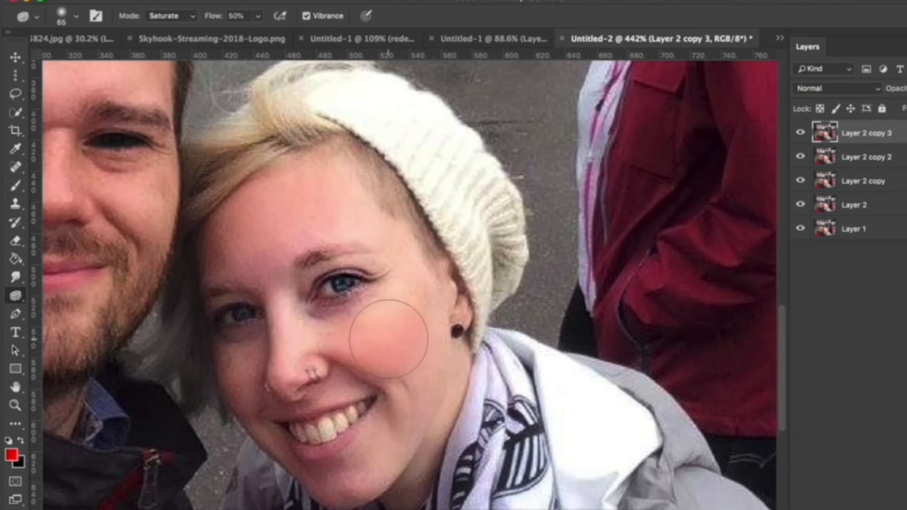
pyautogui.press('super+z')
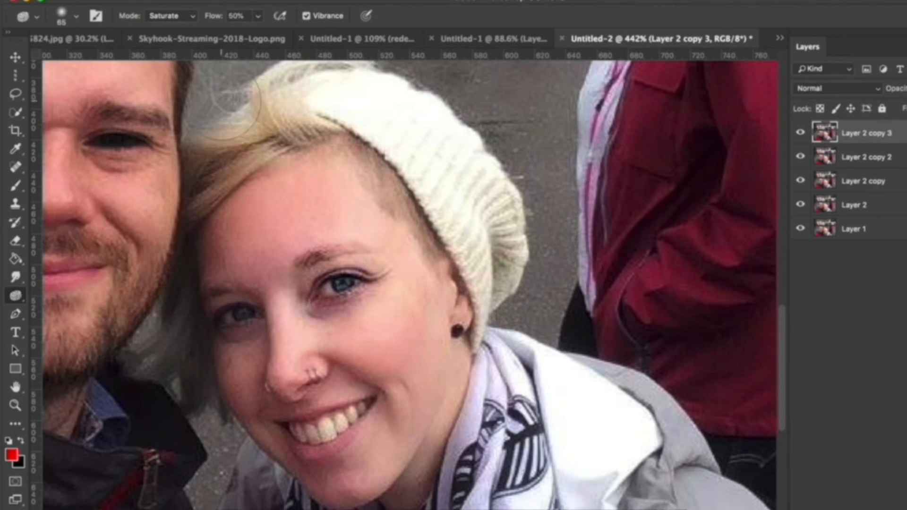
# Set the Sponge tool's mode to Desaturate
pyautogui.click(170, 16)
pyautogui.click(177, 16)
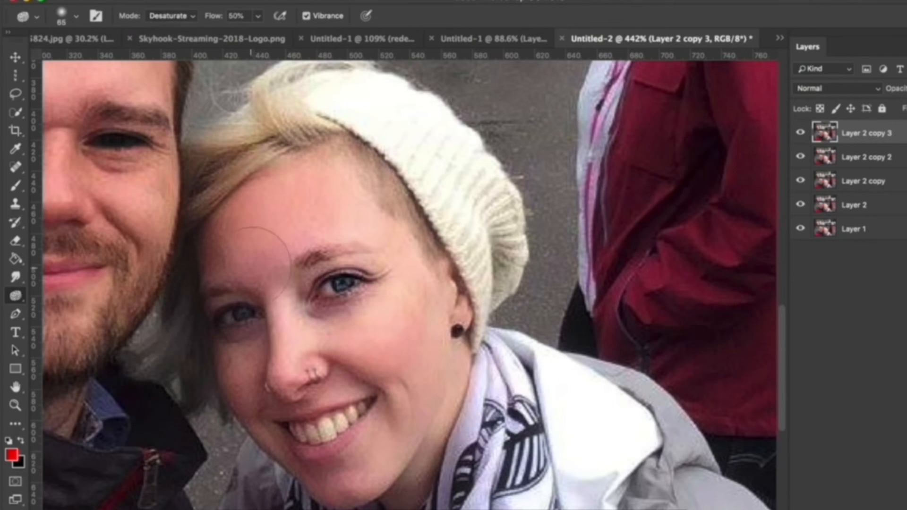